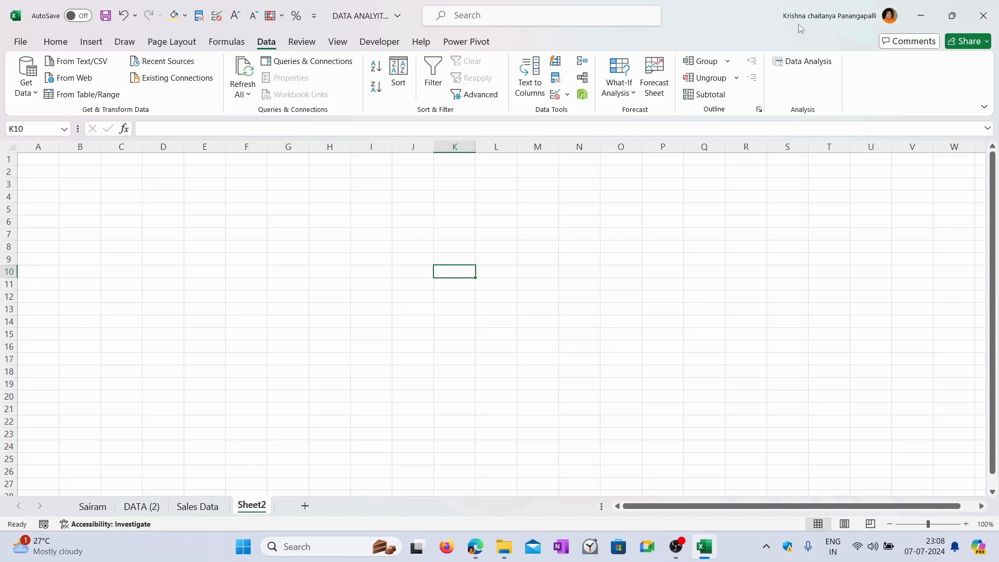
# Open the recent netflix_updated_sample_usage_data workbook and look through Sheet2, Sheet3 and Sheet1
pyautogui.click(20, 42)
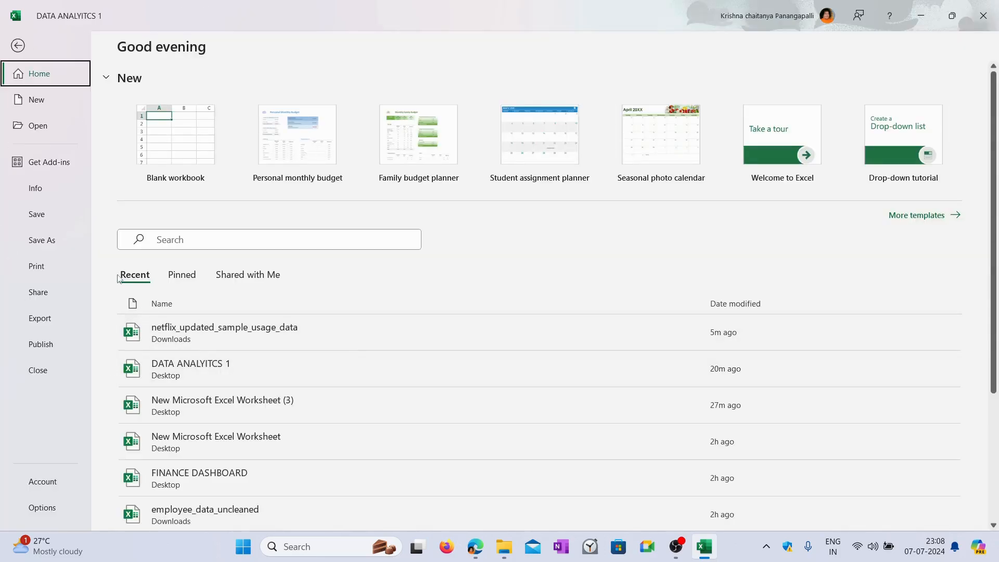
pyautogui.scroll(-3, 402, 357)
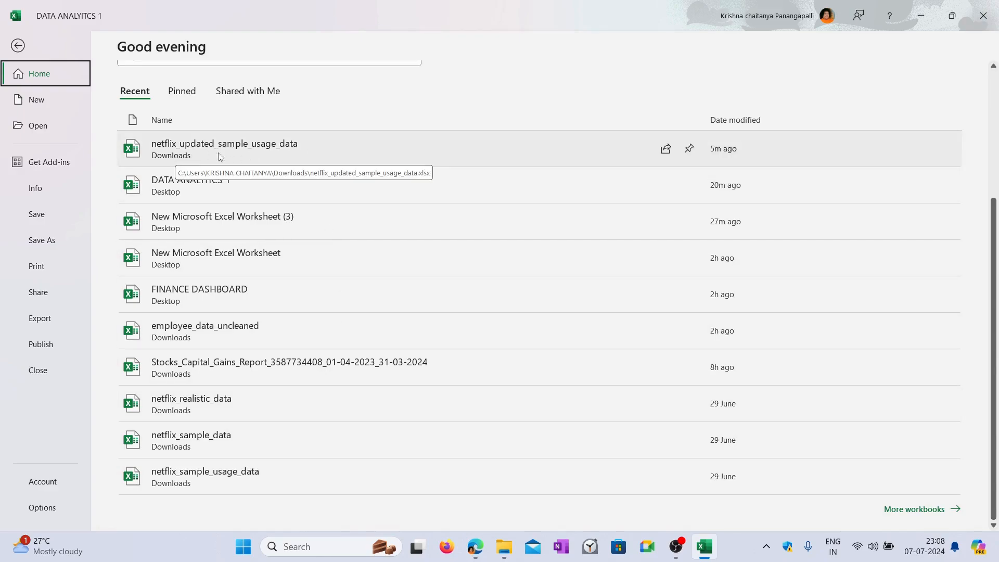
pyautogui.click(327, 158)
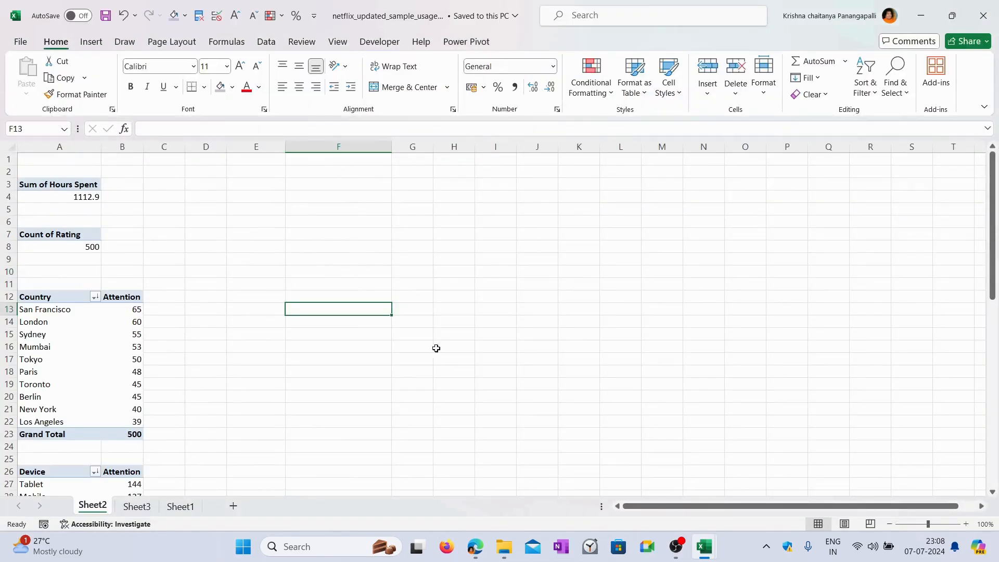
pyautogui.click(137, 506)
pyautogui.click(177, 507)
pyautogui.click(136, 508)
pyautogui.click(93, 507)
# Open a copy of the recent FINANCE DASHBOARD workbook to view it, then close it and the Netflix workbook
pyautogui.click(20, 42)
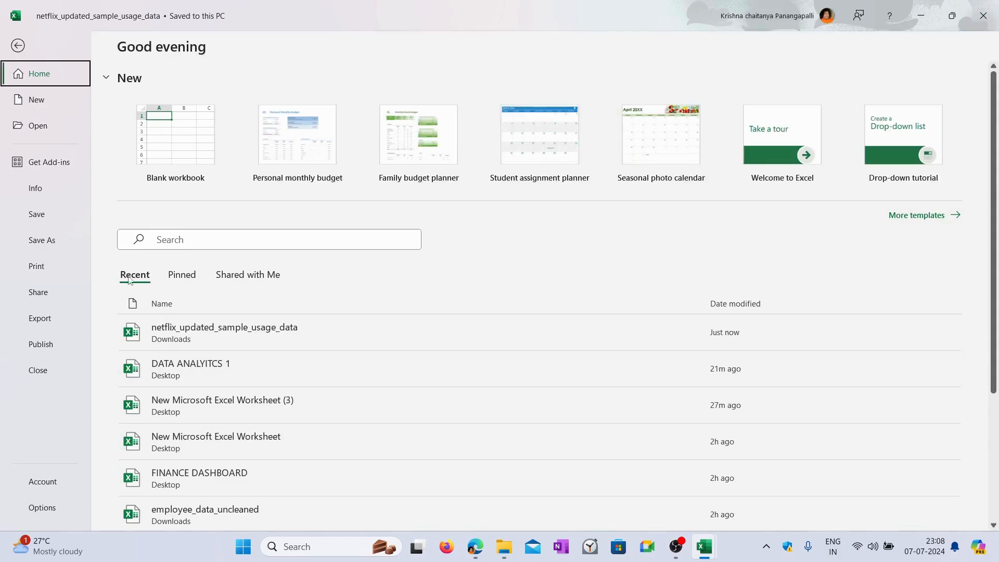
pyautogui.scroll(-2, 412, 360)
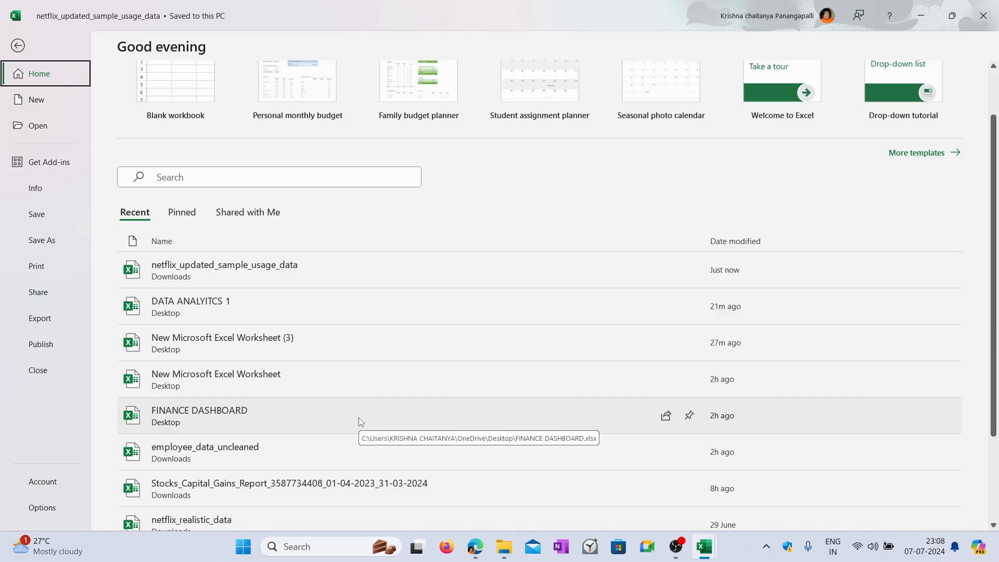
pyautogui.rightClick(308, 411)
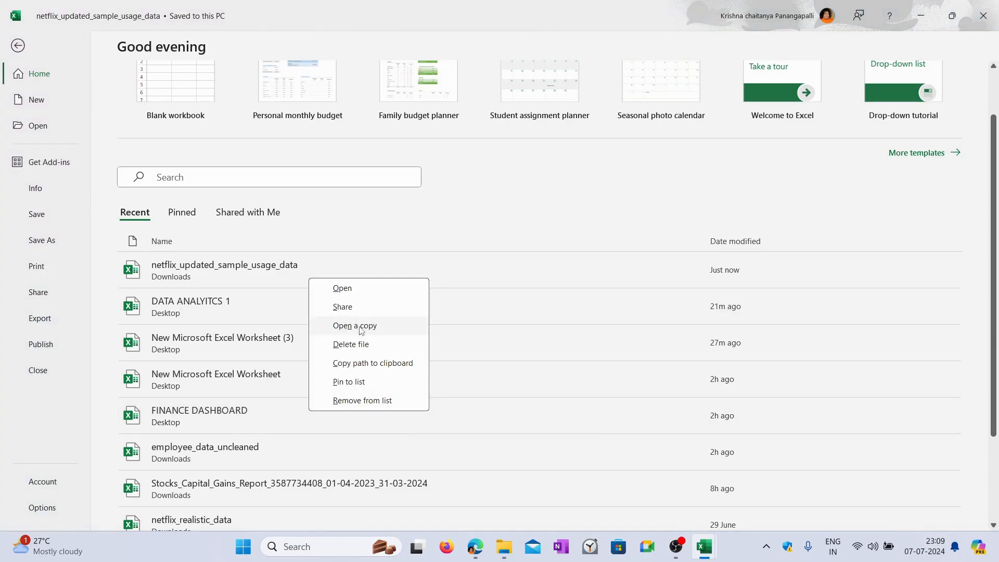
pyautogui.click(378, 331)
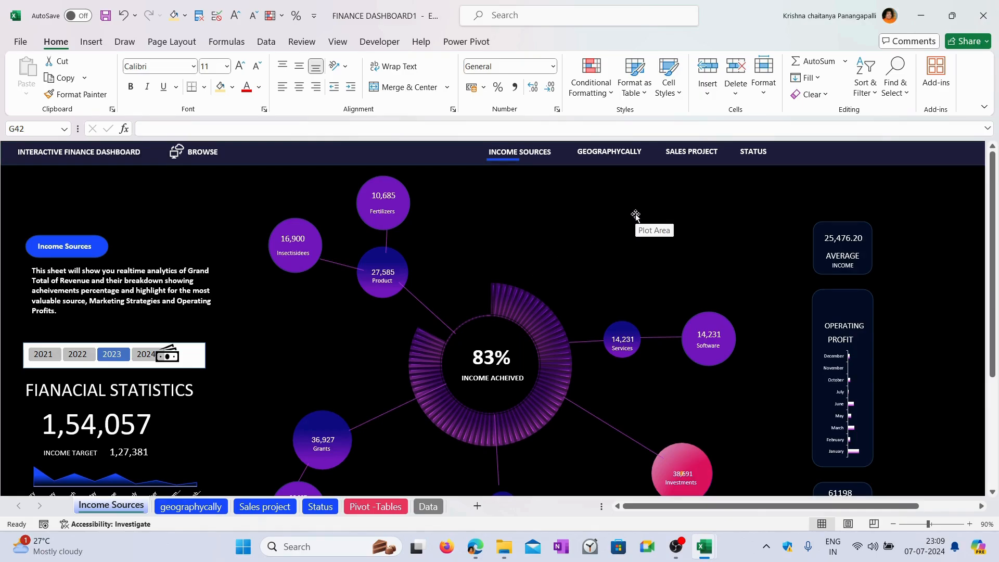
pyautogui.click(983, 16)
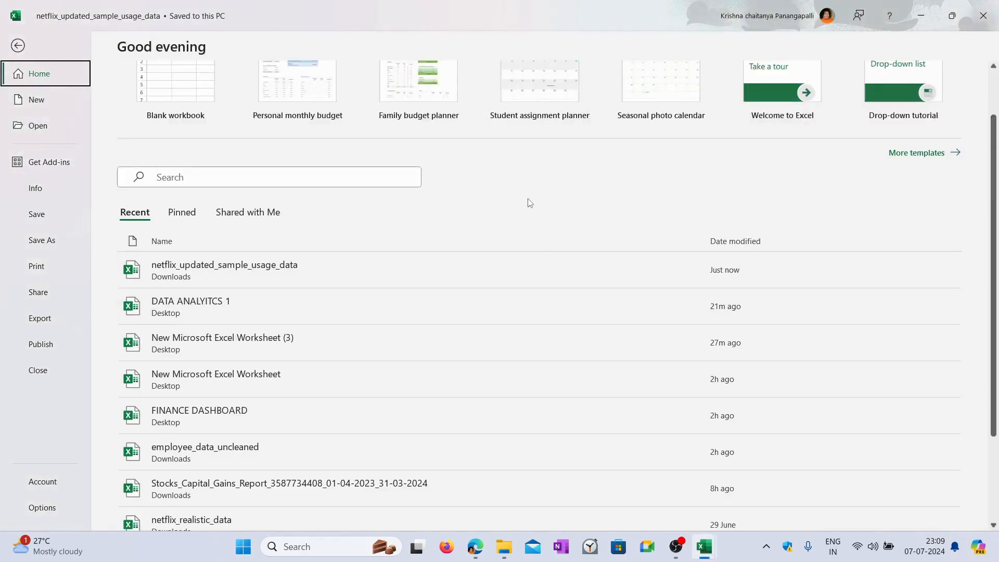
pyautogui.click(985, 26)
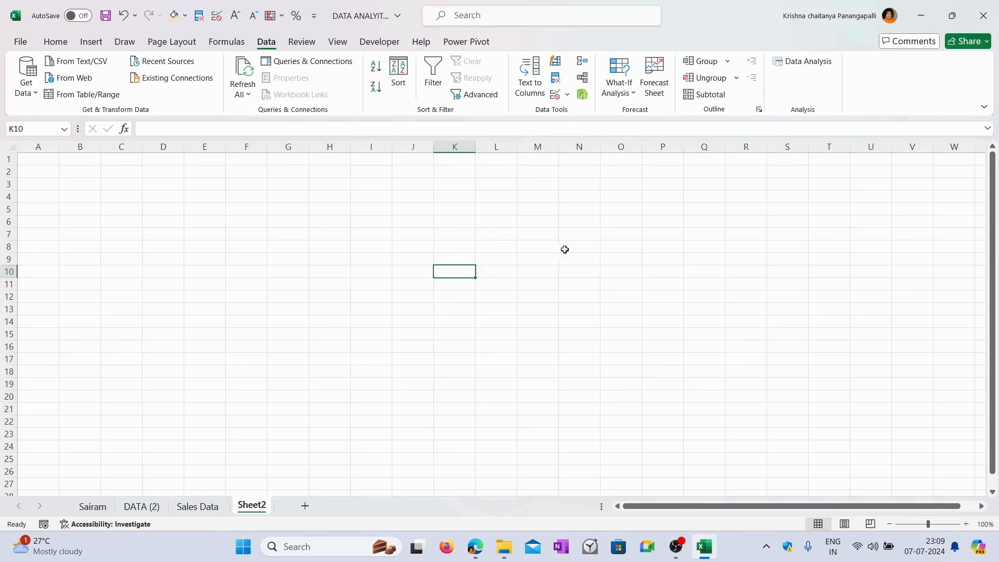
# Highlight the table cells of row 44, B44 to J44, on the Sales Data sheet with the current gold fill colour
pyautogui.click(190, 506)
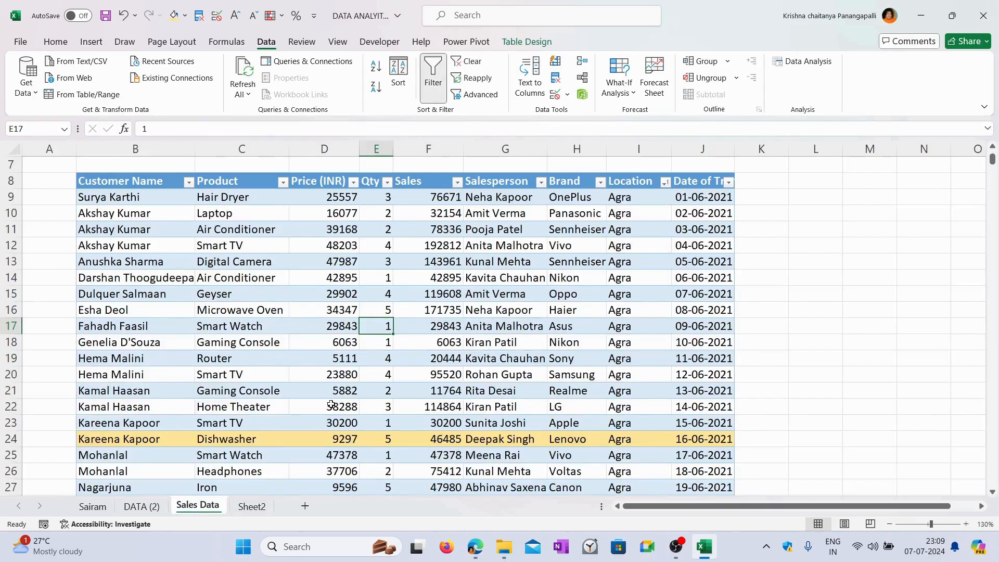
pyautogui.scroll(-9, 340, 375)
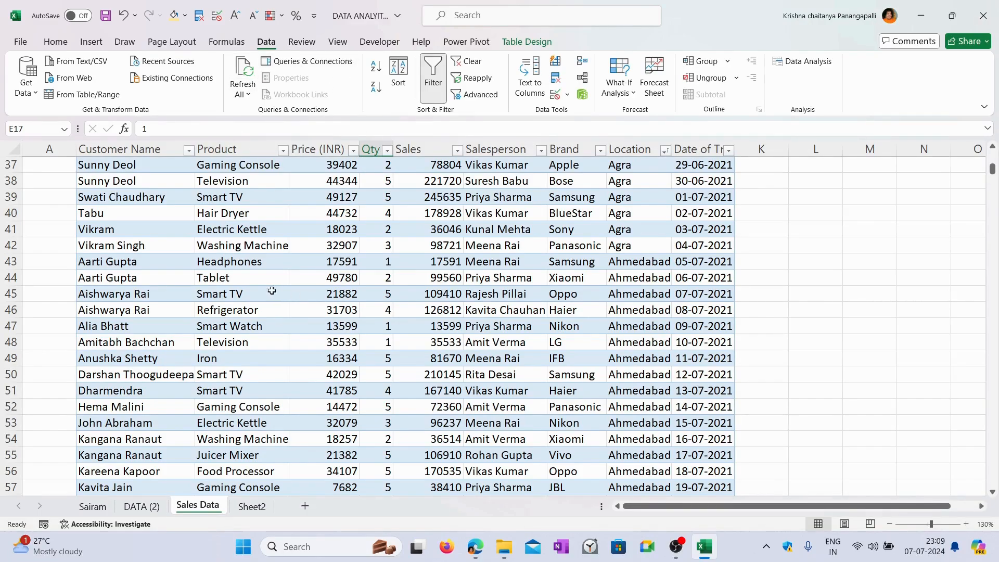
pyautogui.moveTo(134, 281); pyautogui.dragTo(687, 274)
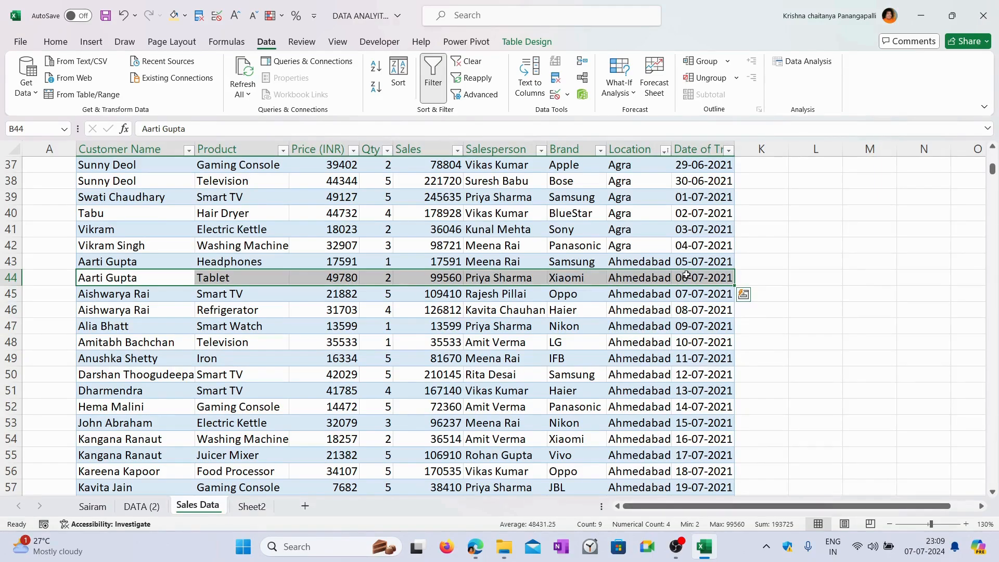
pyautogui.click(63, 46)
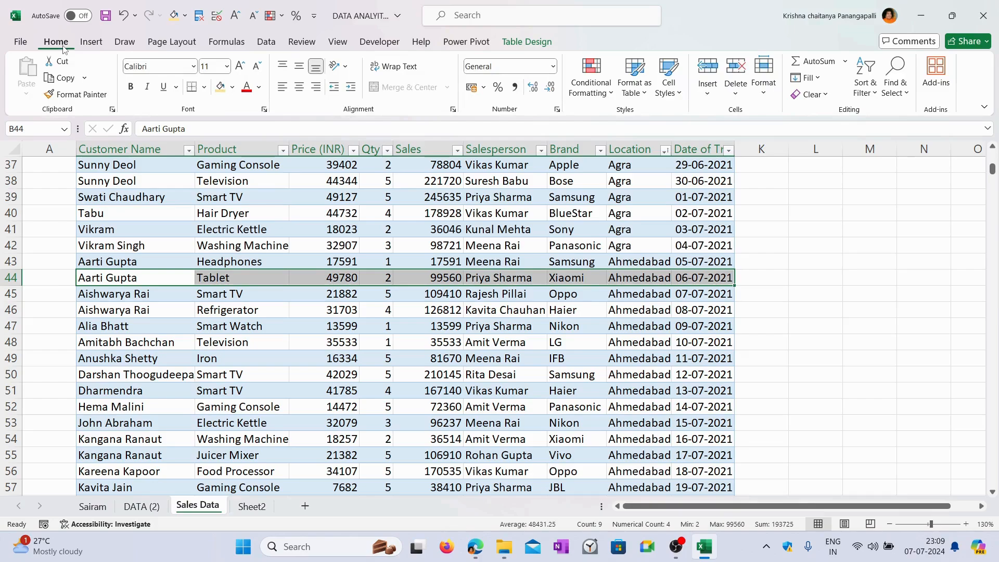
pyautogui.click(219, 88)
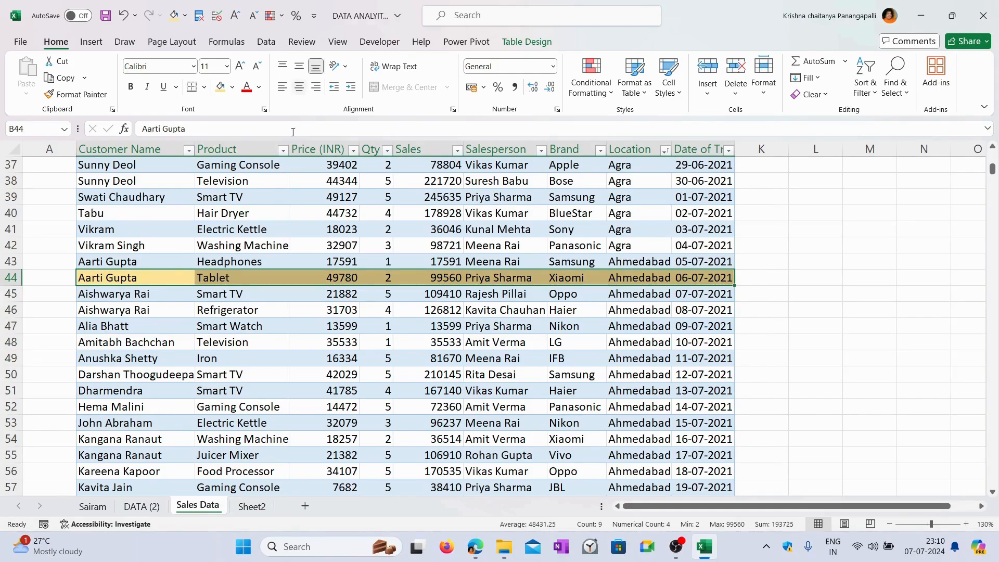
# Add the Insert cells command to the Quick Access Toolbar and remove the command directly after Fill Color from it
pyautogui.rightClick(711, 73)
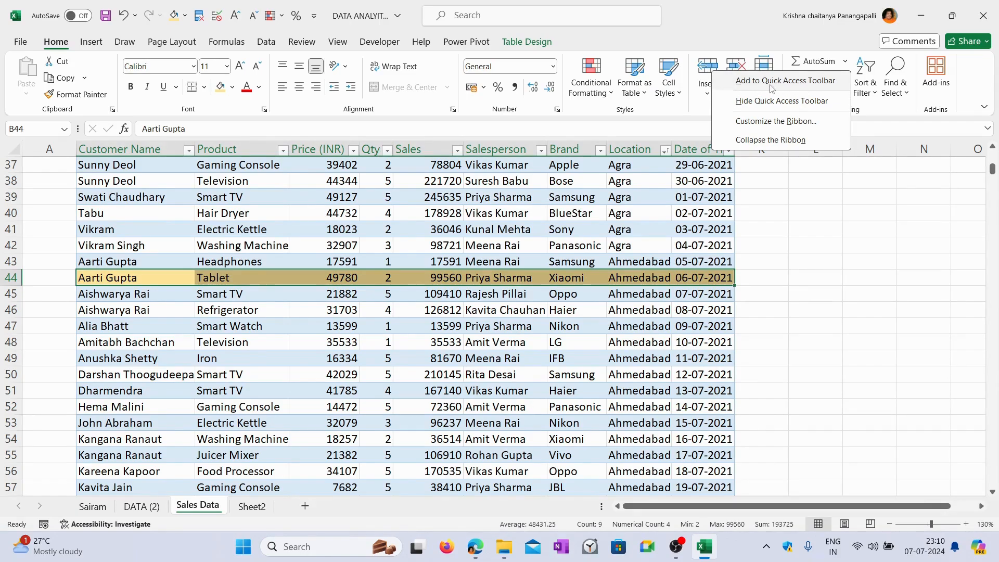
pyautogui.click(799, 84)
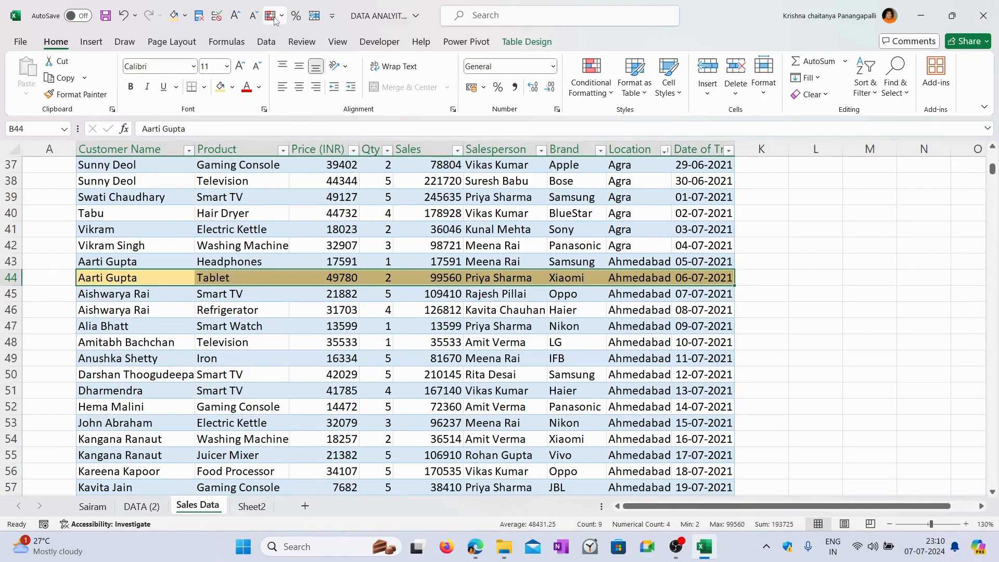
pyautogui.click(236, 46)
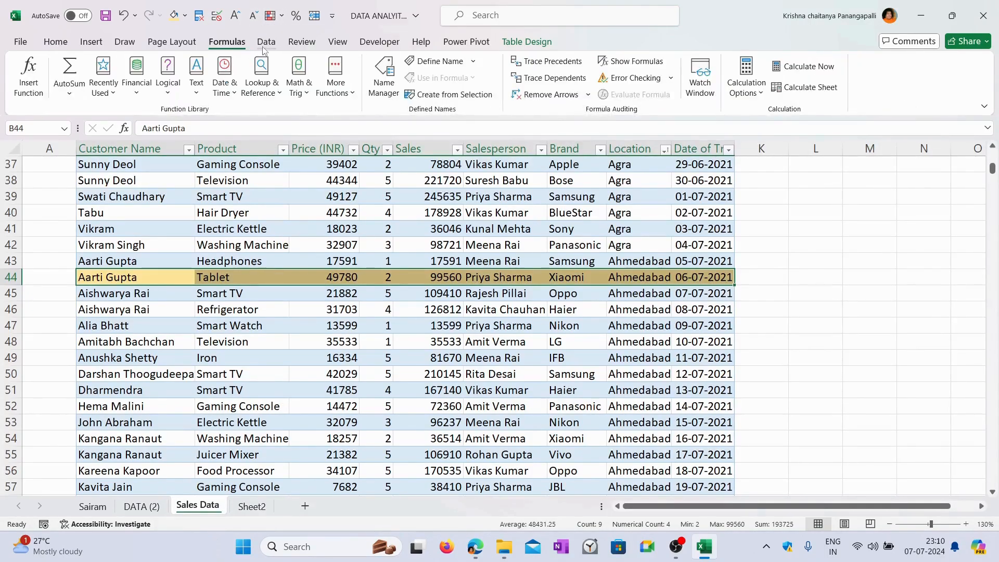
pyautogui.scroll(-3, 263, 50)
pyautogui.scroll(3, 262, 46)
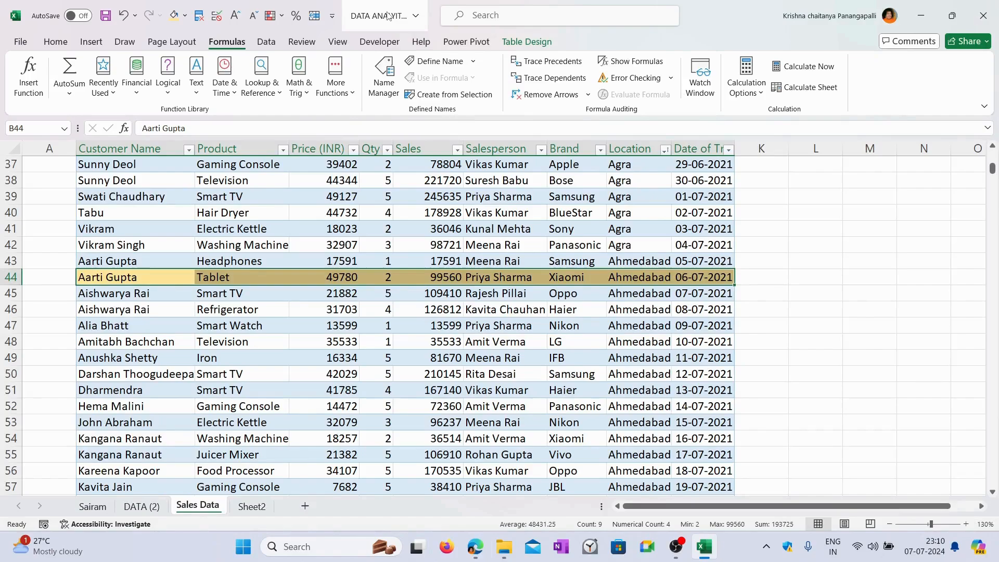
pyautogui.rightClick(199, 17)
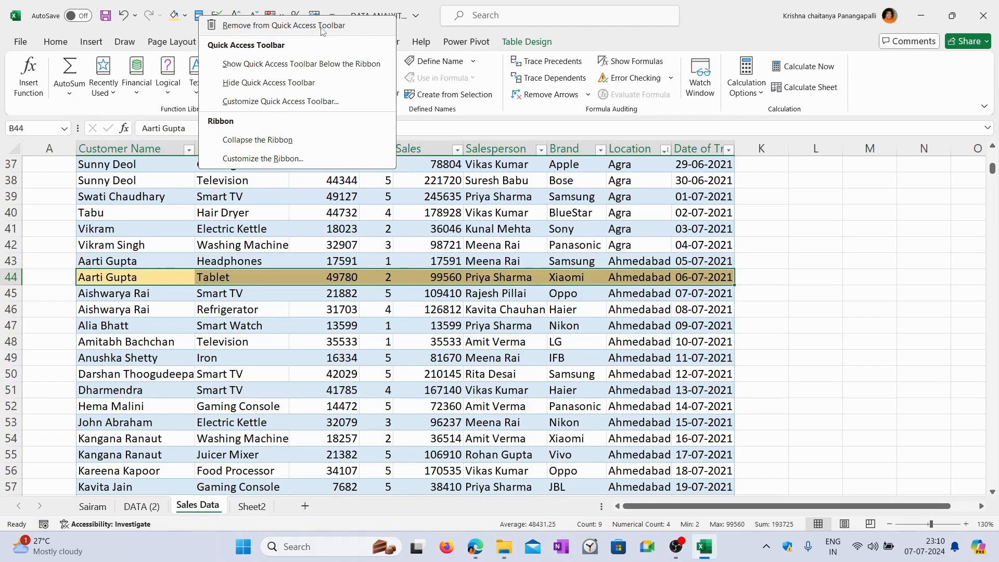
pyautogui.click(322, 26)
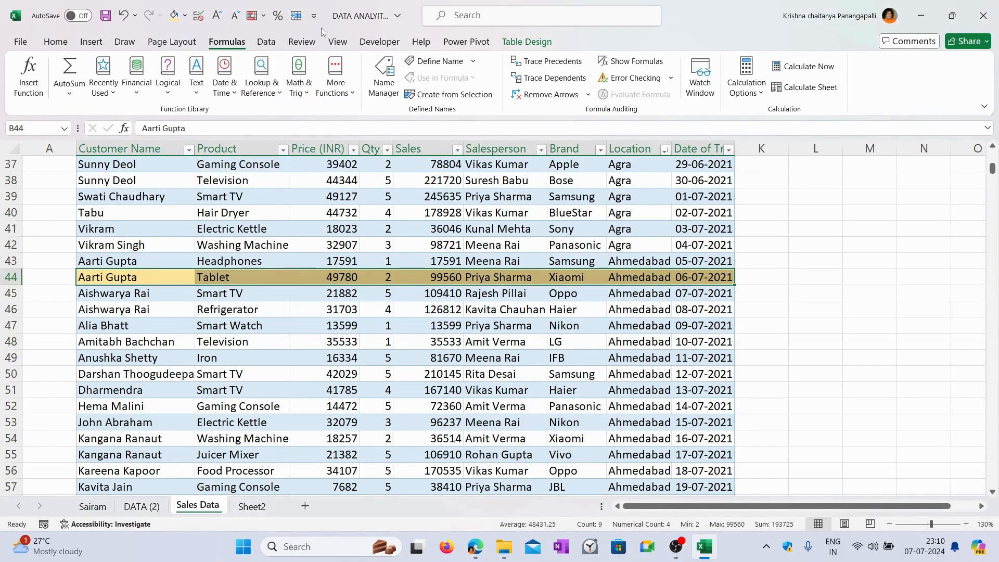
# Insert a default-size dodecagon from the Basic Shapes on the Sales Data sheet
pyautogui.click(55, 41)
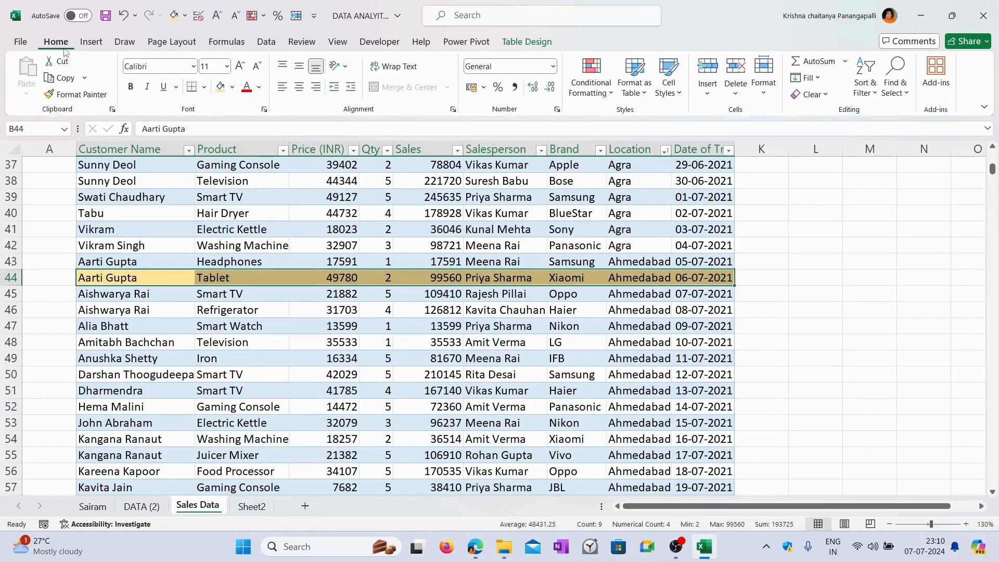
pyautogui.click(265, 43)
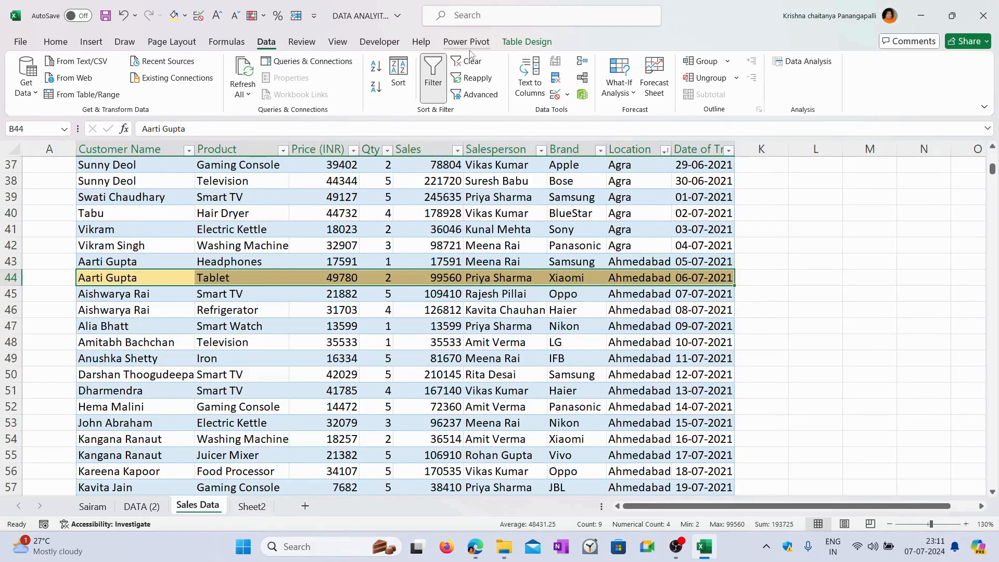
pyautogui.press('alt')
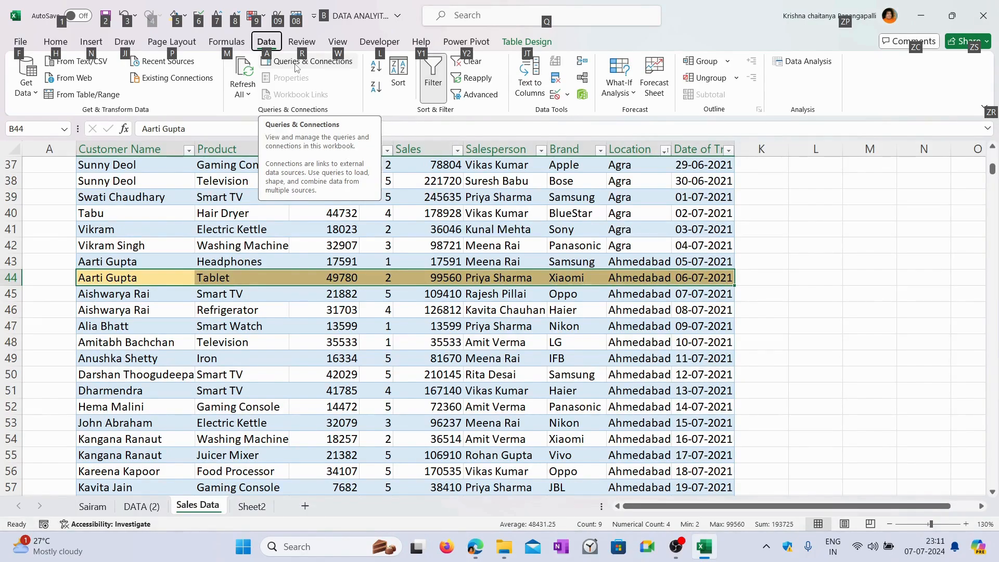
pyautogui.press('n')
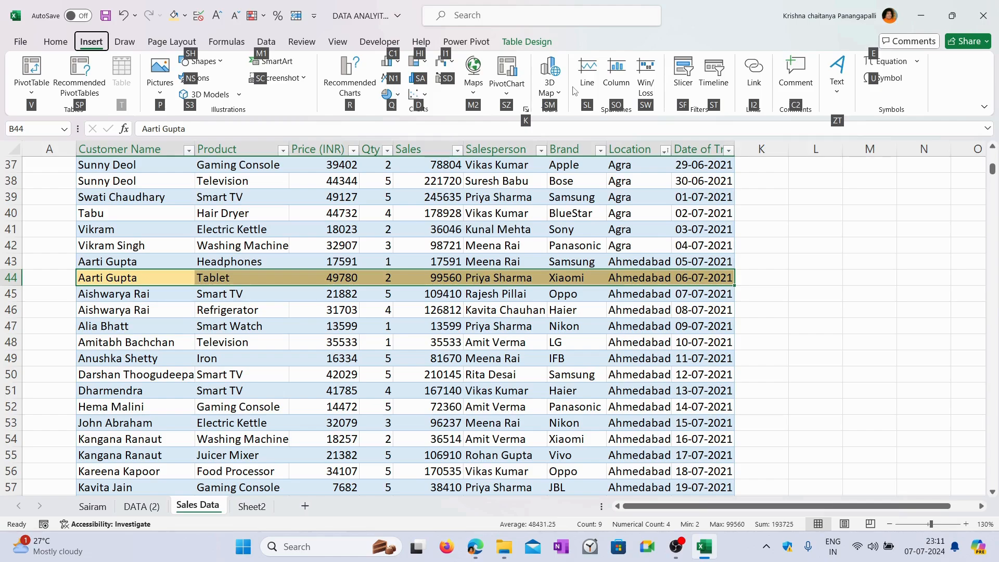
pyautogui.press('s')
pyautogui.press('h')
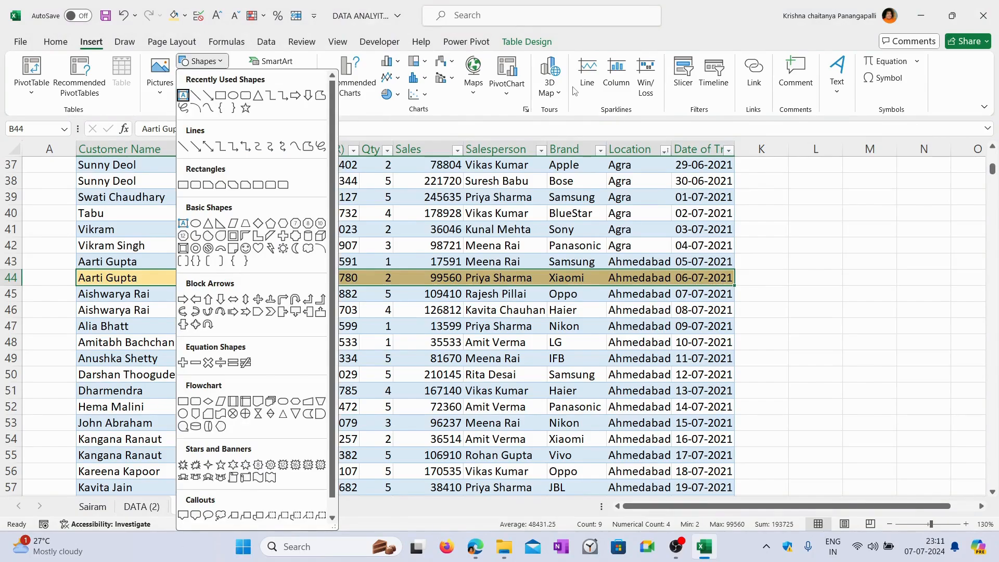
pyautogui.press('Down')
pyautogui.press('Down')
pyautogui.press('Down')
pyautogui.press('Down')
pyautogui.press('Left')
pyautogui.press('Right')
pyautogui.press('Down')
pyautogui.press('Return')
pyautogui.hotkey('ctrl', 'Return')
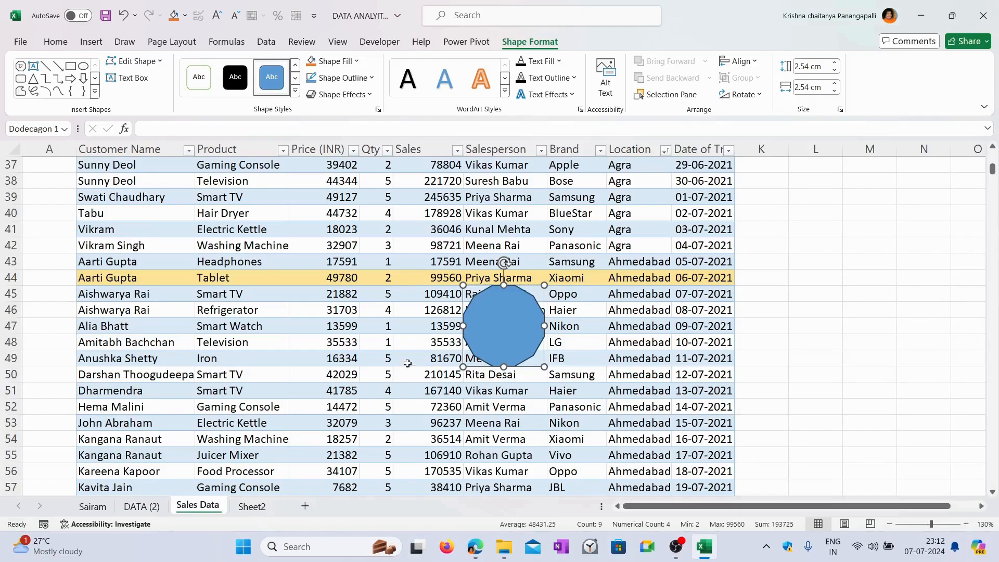
# Enter Jan, Feb and Mar in cells J10 to J12 of Sheet2
pyautogui.click(253, 507)
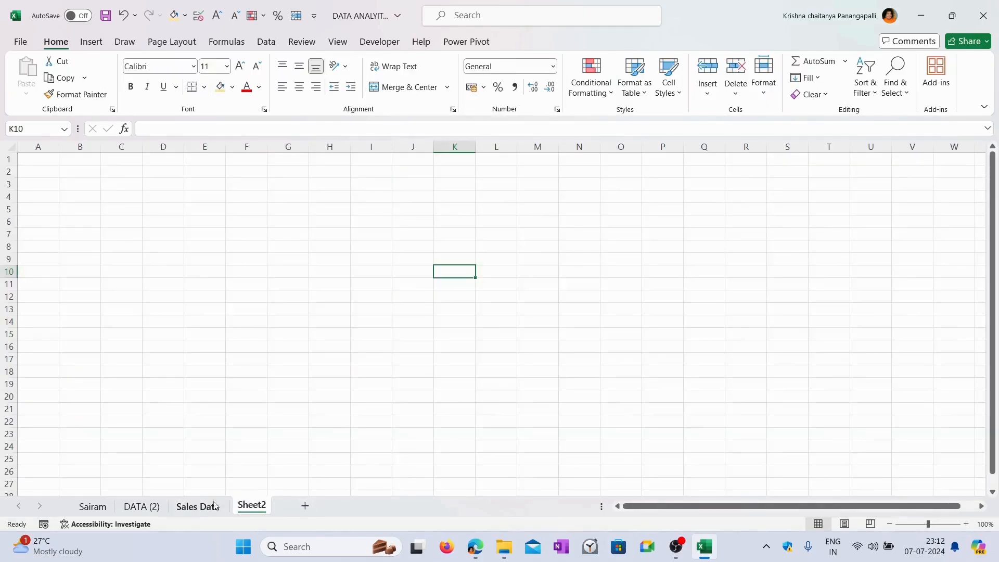
pyautogui.click(410, 275)
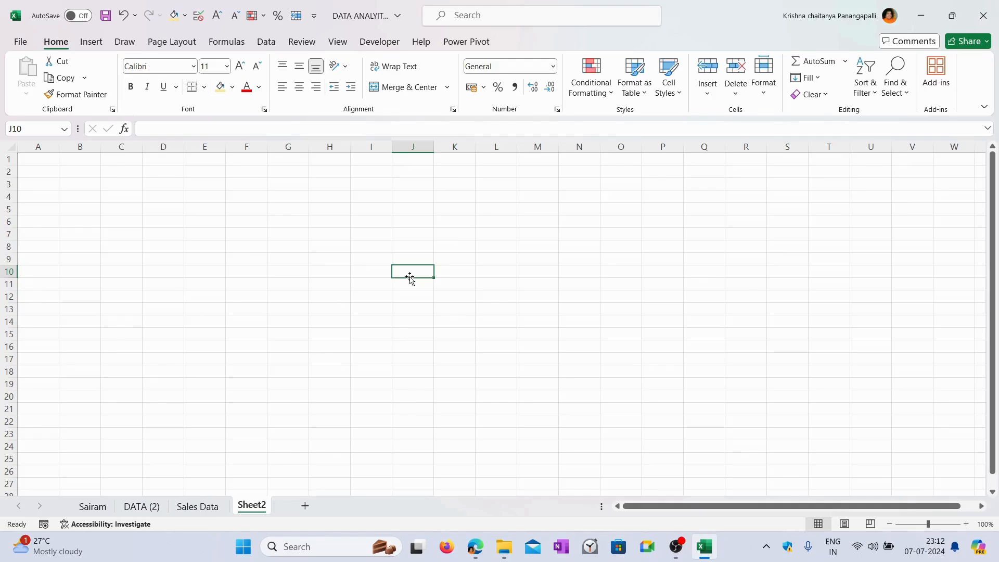
pyautogui.write('Jan')
pyautogui.press('Return')
pyautogui.write('F')
pyautogui.press('Return')
pyautogui.write('Mar')
pyautogui.press('Return')
# Extend the month series from J10:J12 down to Nov in cell J20
pyautogui.press('Up')
pyautogui.press('Up')
pyautogui.press('Up')
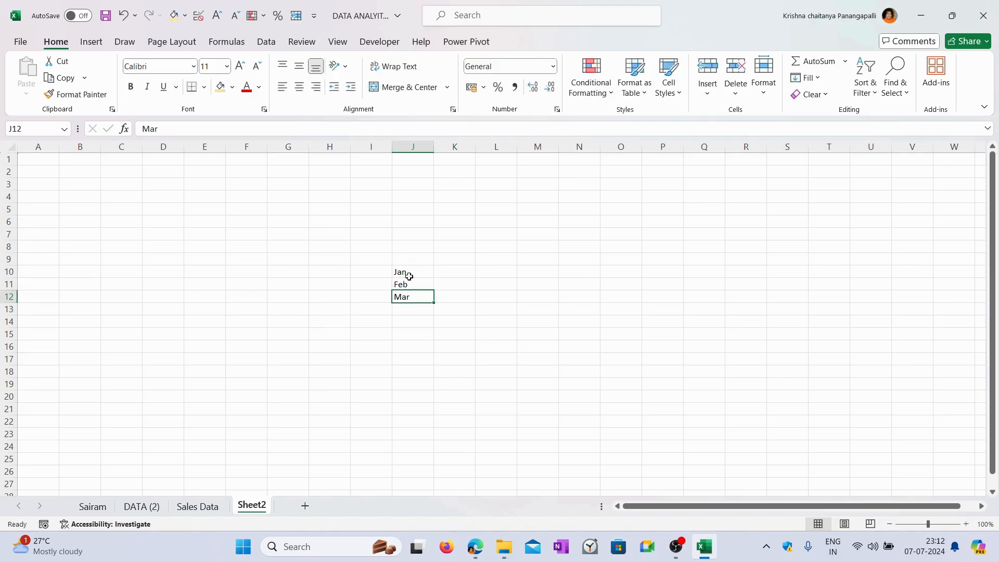
pyautogui.hotkey('shift', 'Down')
pyautogui.hotkey('shift', 'Down')
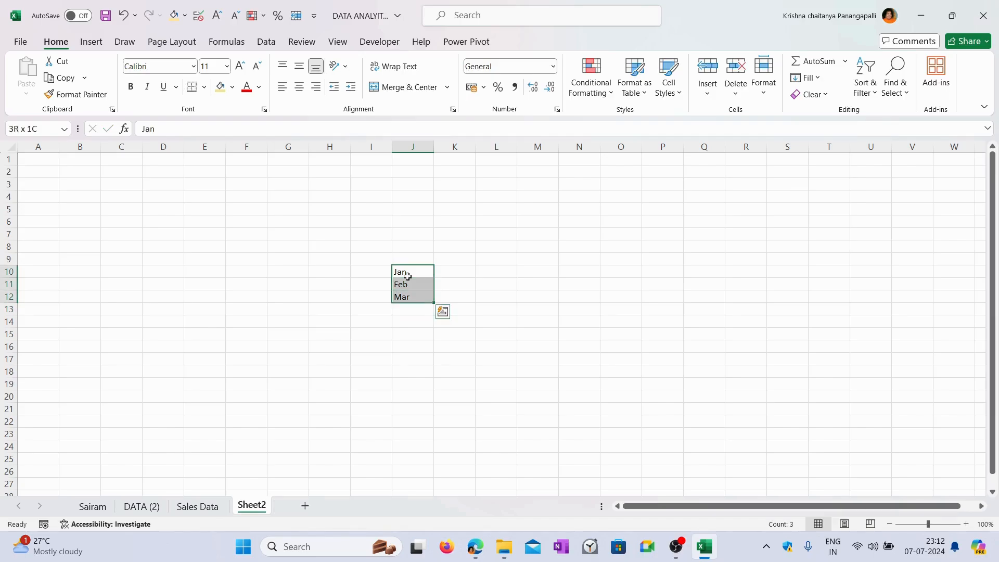
pyautogui.moveTo(433, 303); pyautogui.dragTo(420, 403)
pyautogui.click(407, 310)
pyautogui.click(409, 321)
pyautogui.click(409, 334)
pyautogui.click(409, 346)
pyautogui.moveTo(412, 271); pyautogui.dragTo(412, 402)
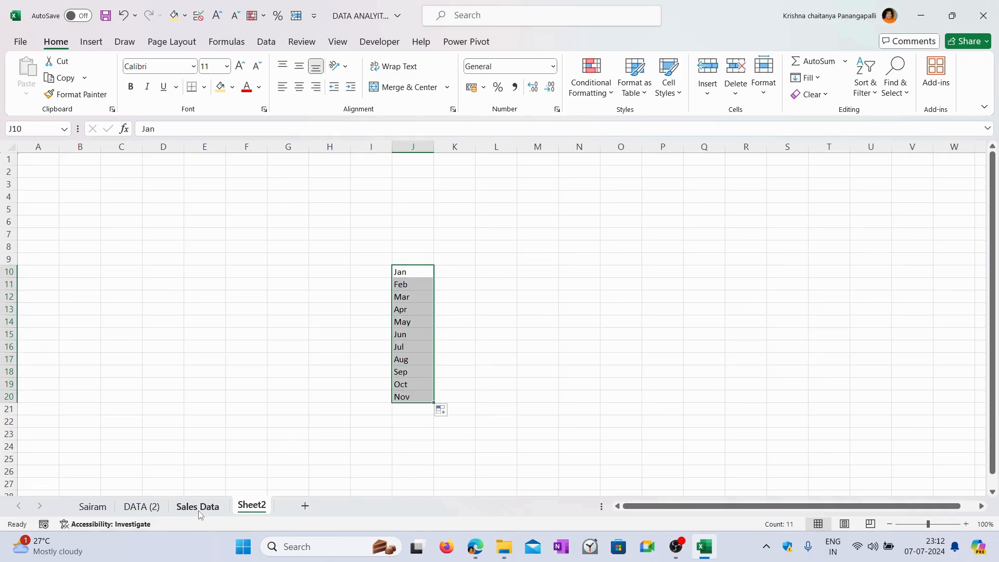
# Copy the product names in C9:C18 of the Sales Data sheet and paste them into Sheet2 starting at N8
pyautogui.click(197, 506)
pyautogui.scroll(12, 247, 261)
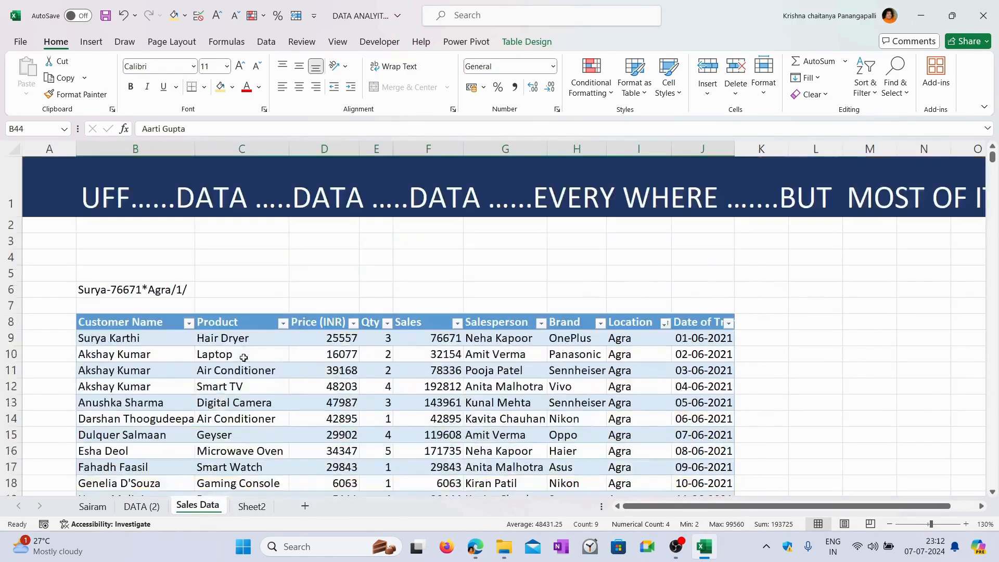
pyautogui.moveTo(242, 338); pyautogui.dragTo(250, 429)
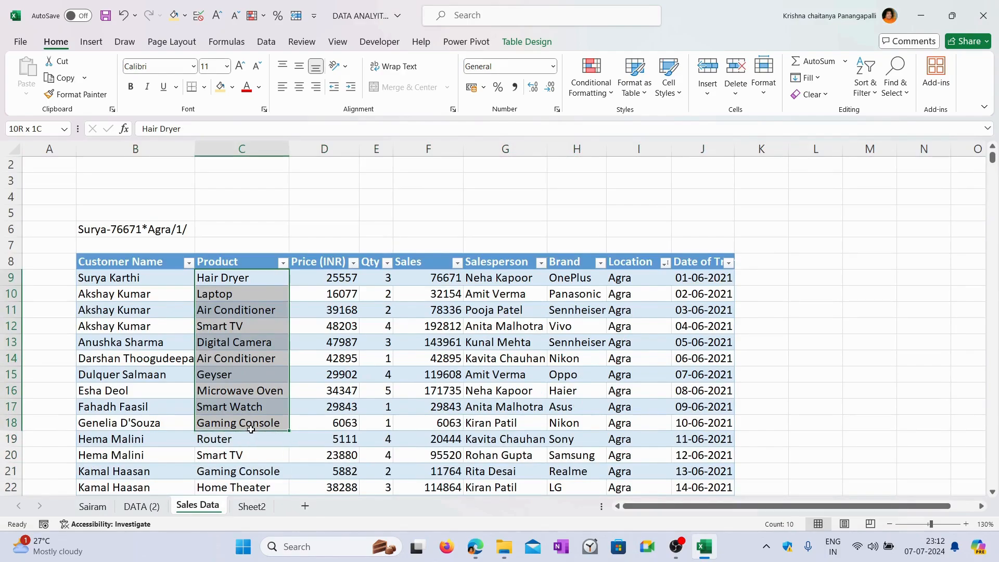
pyautogui.hotkey('ctrl', 'c')
pyautogui.click(246, 508)
pyautogui.click(581, 252)
pyautogui.hotkey('ctrl', 'v')
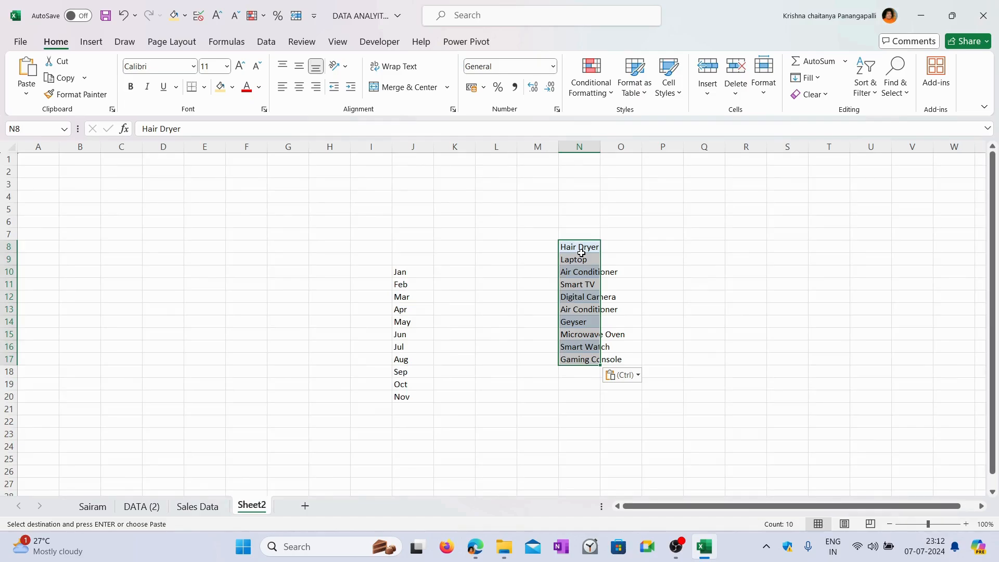
pyautogui.click(622, 374)
pyautogui.click(631, 474)
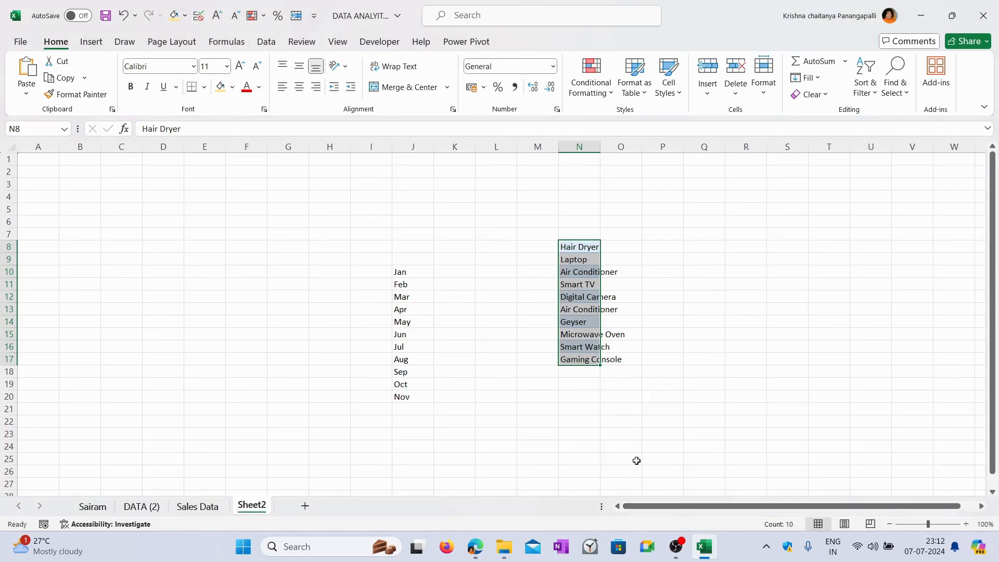
# Remove the duplicate product names from cells N8:N17 of Sheet2, treating the list as having no header
pyautogui.moveTo(584, 250); pyautogui.dragTo(585, 360)
pyautogui.moveTo(583, 247); pyautogui.dragTo(584, 359)
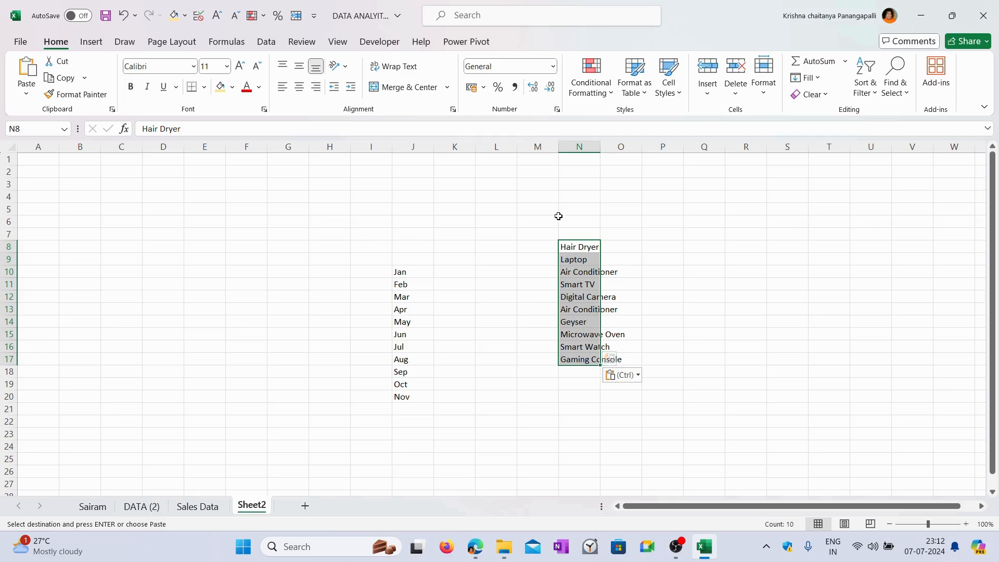
pyautogui.click(198, 16)
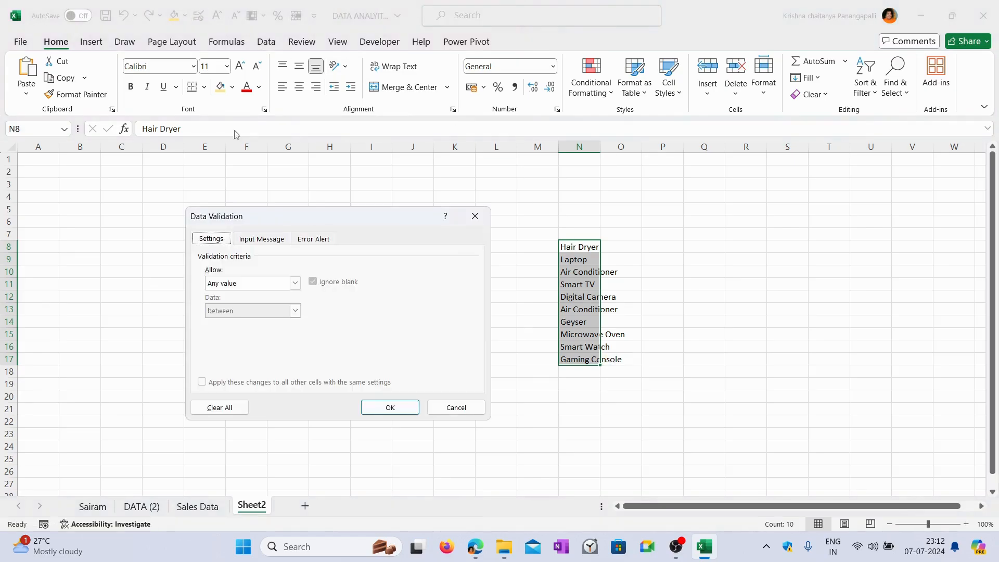
pyautogui.click(479, 224)
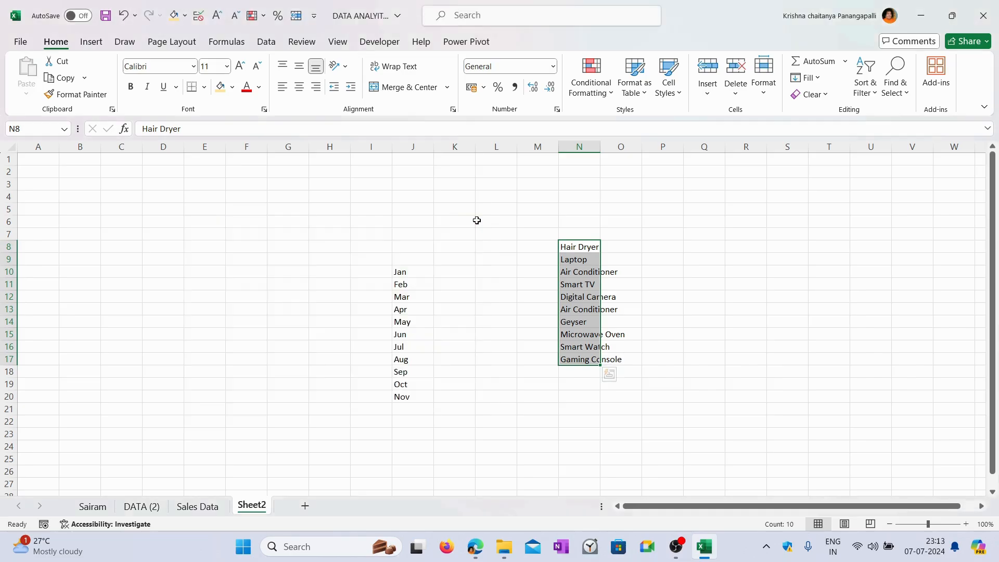
pyautogui.click(266, 42)
pyautogui.click(556, 80)
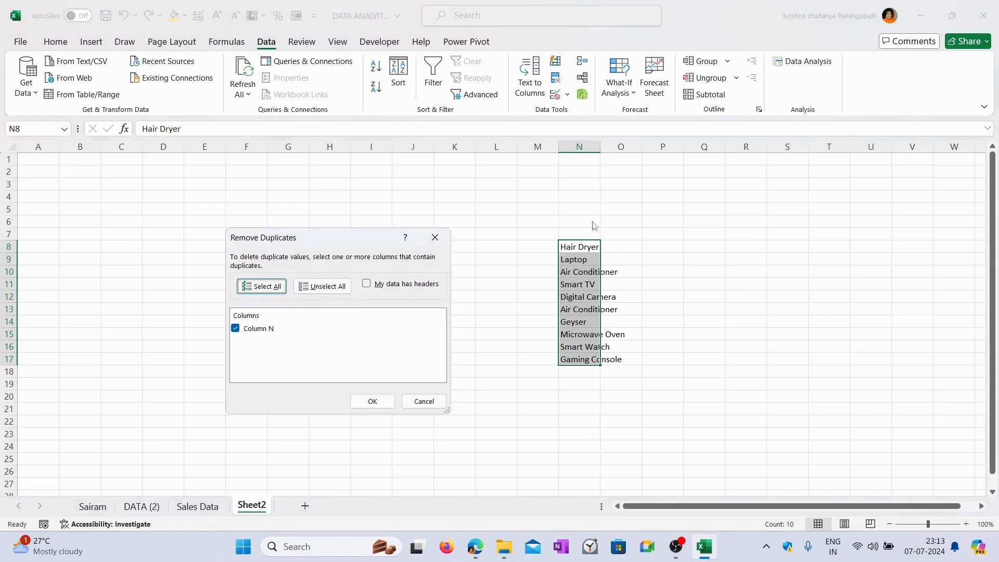
pyautogui.click(376, 403)
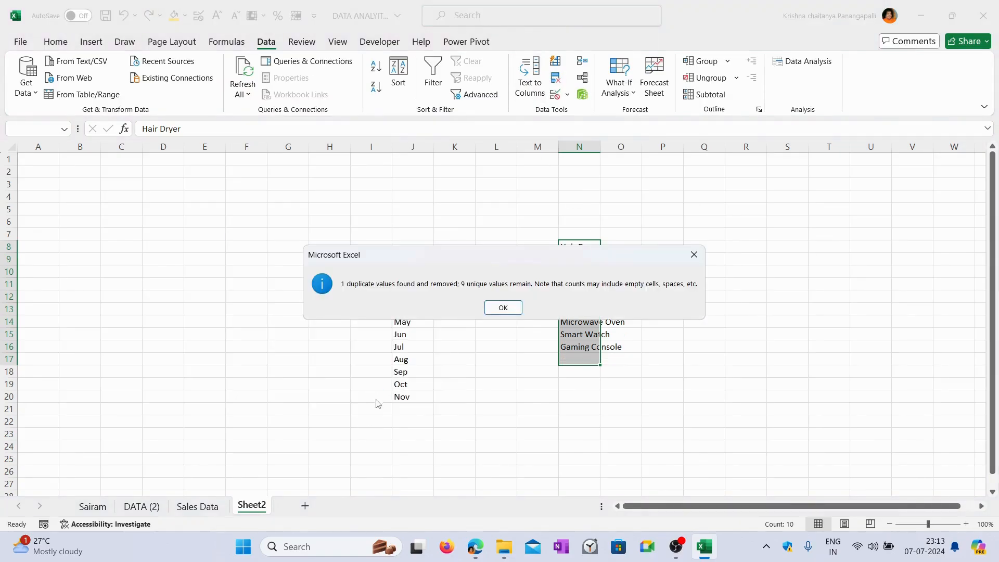
pyautogui.click(502, 308)
pyautogui.click(697, 257)
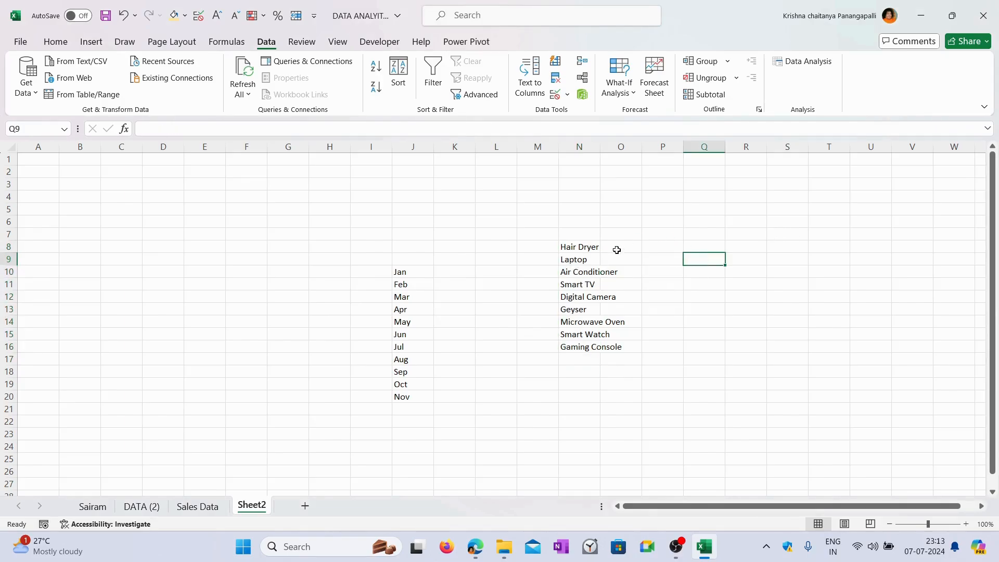
# Import the product names in N8:N16 as a custom list, and save the workbook with cell S18 selected
pyautogui.moveTo(584, 245); pyautogui.dragTo(581, 347)
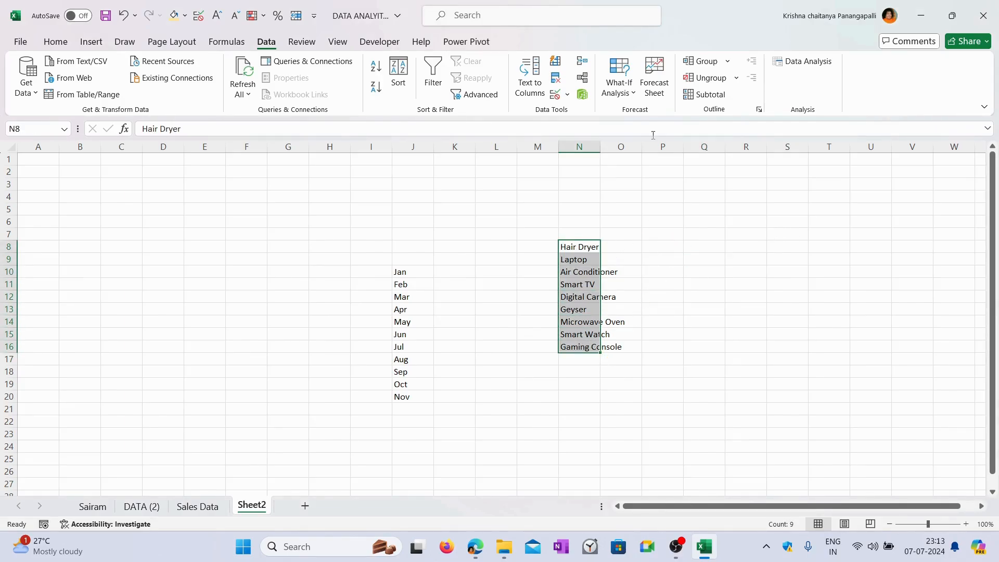
pyautogui.click(19, 40)
pyautogui.click(42, 507)
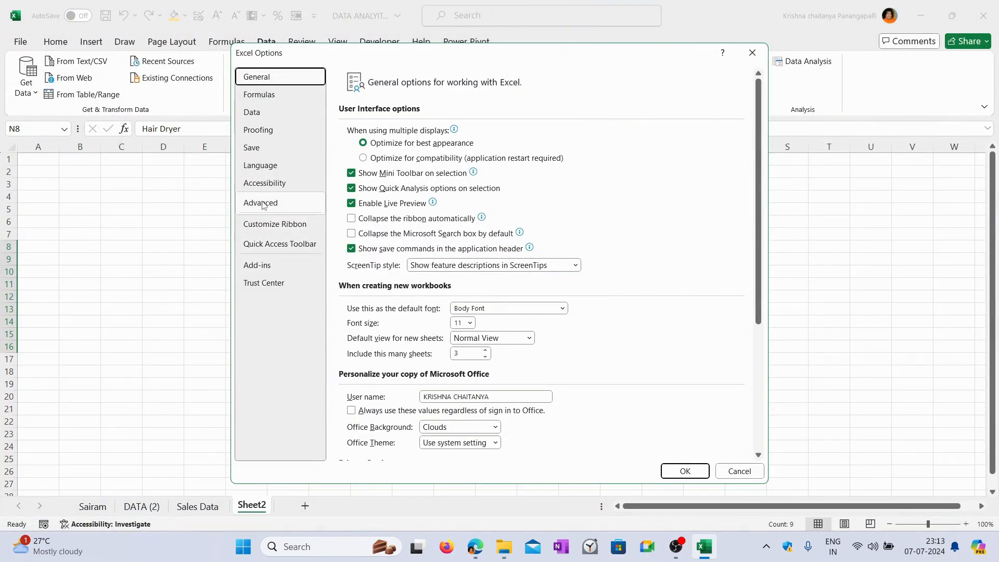
pyautogui.click(276, 207)
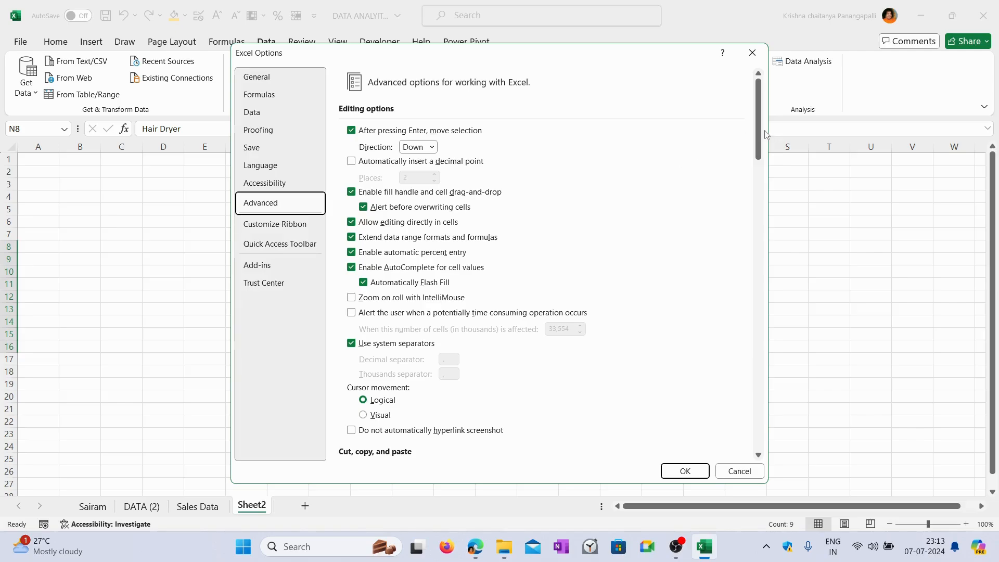
pyautogui.moveTo(759, 143); pyautogui.dragTo(762, 433)
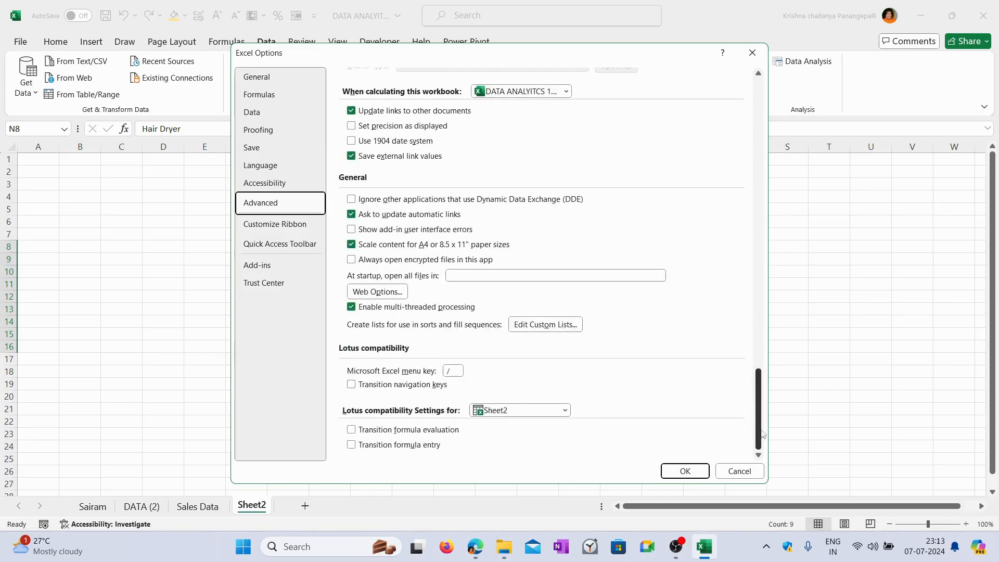
pyautogui.click(539, 325)
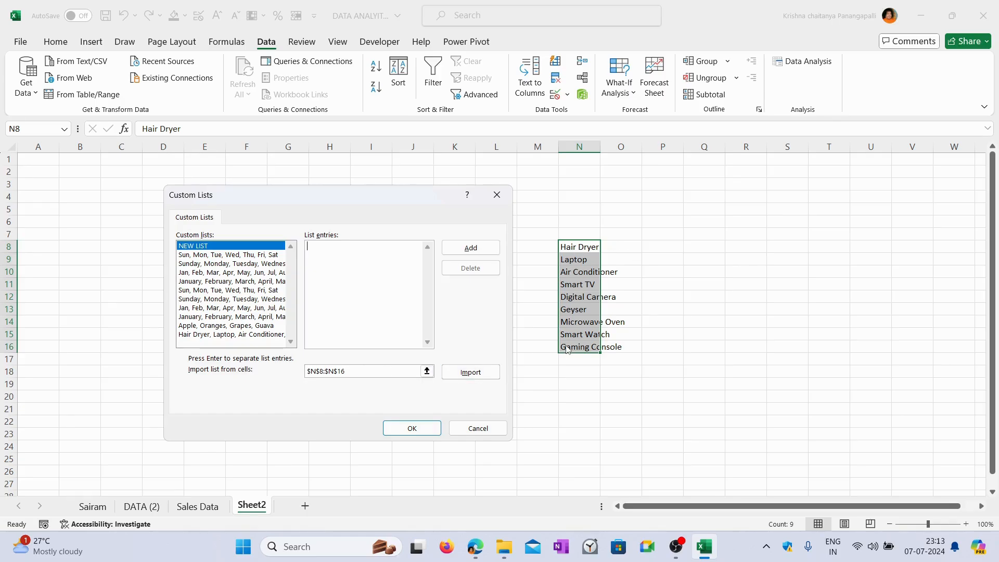
pyautogui.click(470, 372)
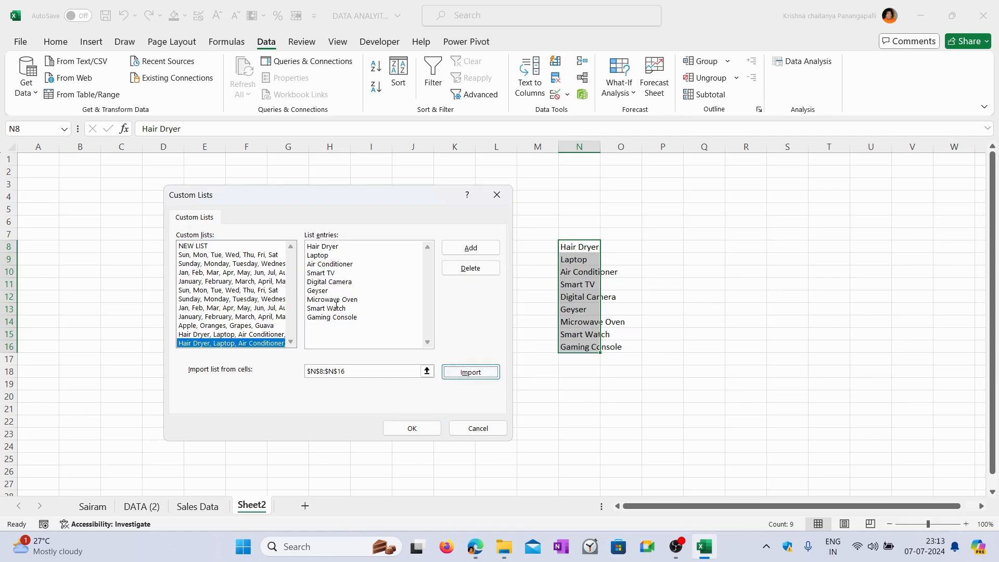
pyautogui.click(412, 427)
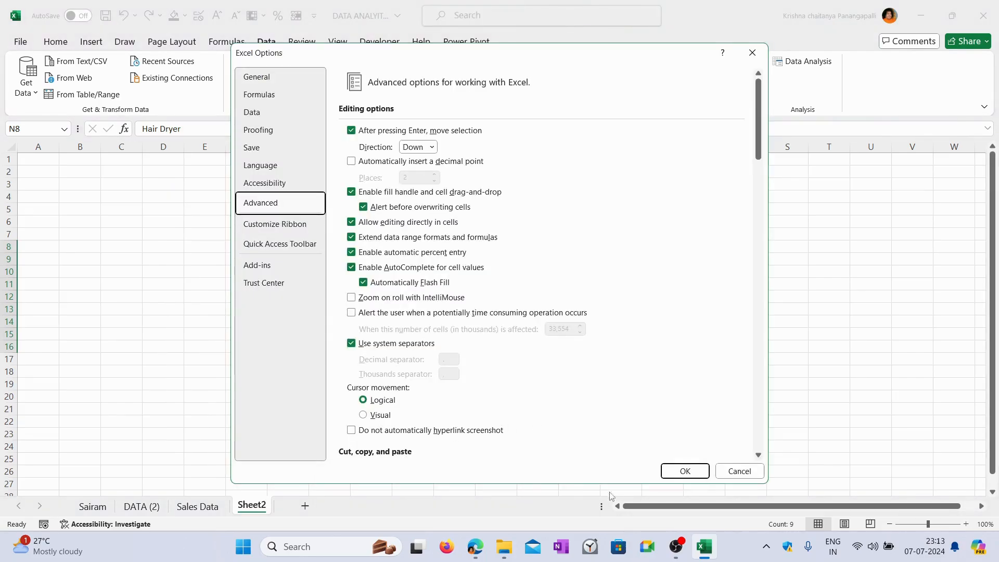
pyautogui.click(684, 471)
pyautogui.click(773, 373)
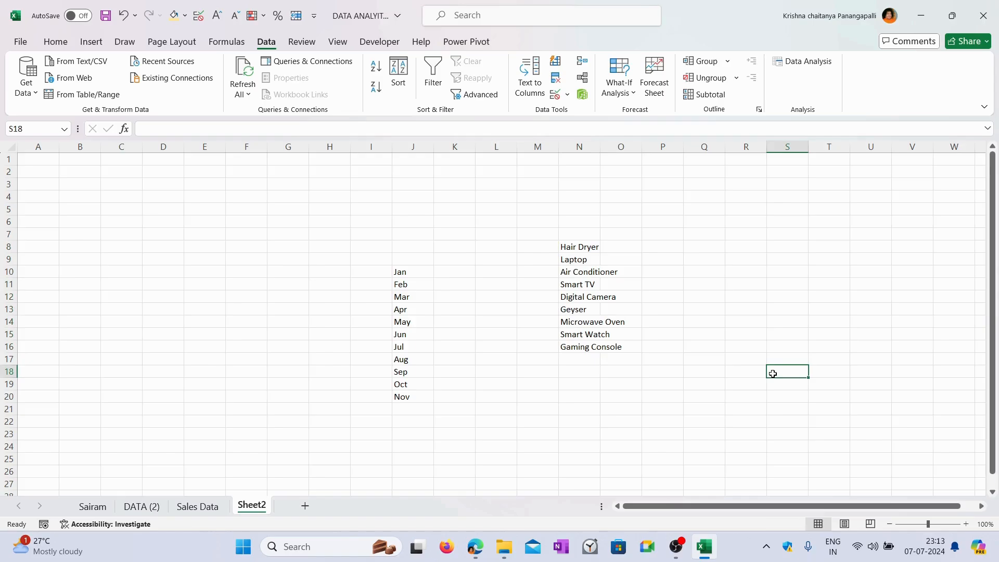
pyautogui.hotkey('ctrl', 's')
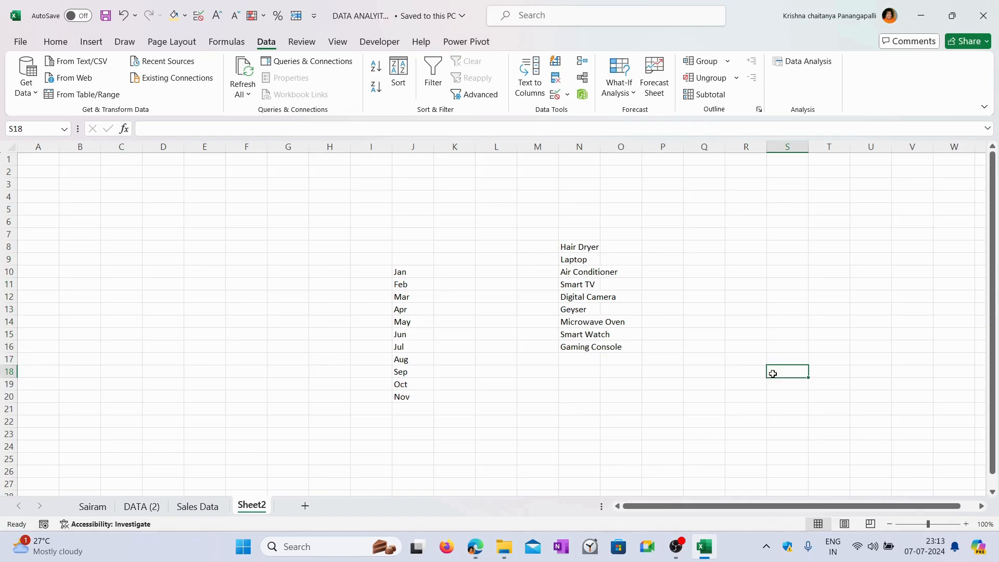
# Enter Hair Dryer in S18 and Laptop in S19, and fill the product series down to Gaming Console in S26
pyautogui.write('Har')
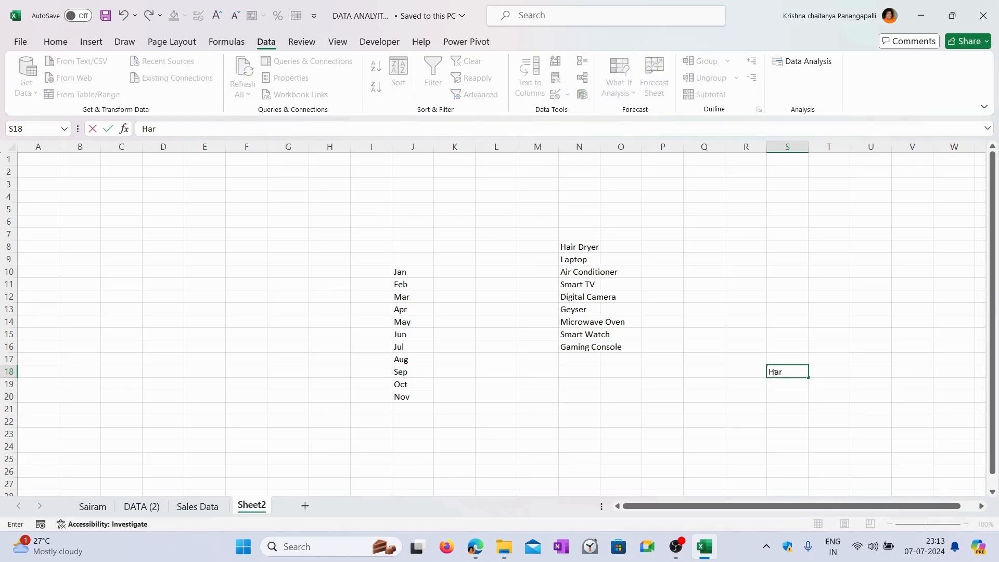
pyautogui.write('r Dryer')
pyautogui.press('Return')
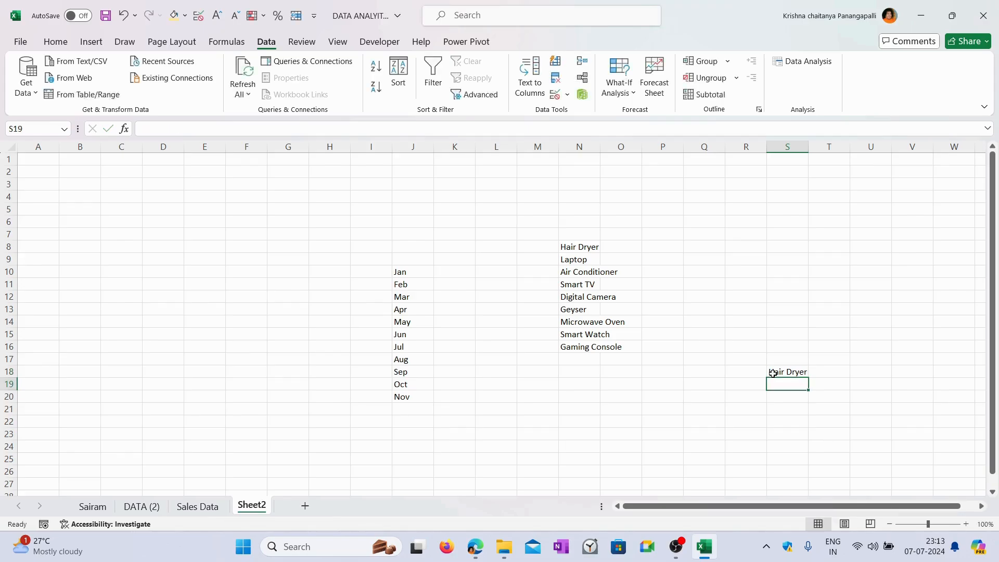
pyautogui.write('Lp')
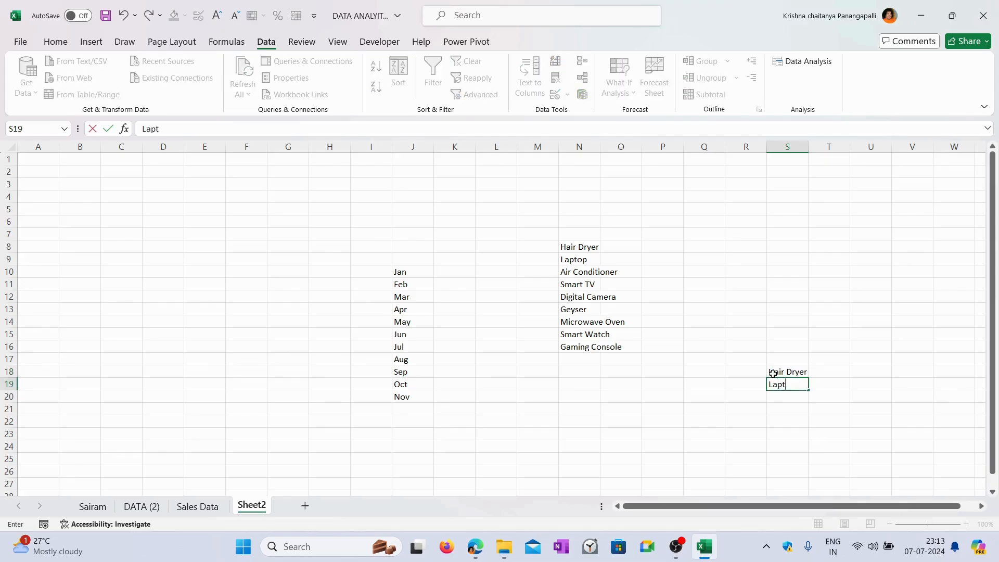
pyautogui.moveTo(775, 374); pyautogui.dragTo(802, 476)
pyautogui.scroll(-2, 864, 398)
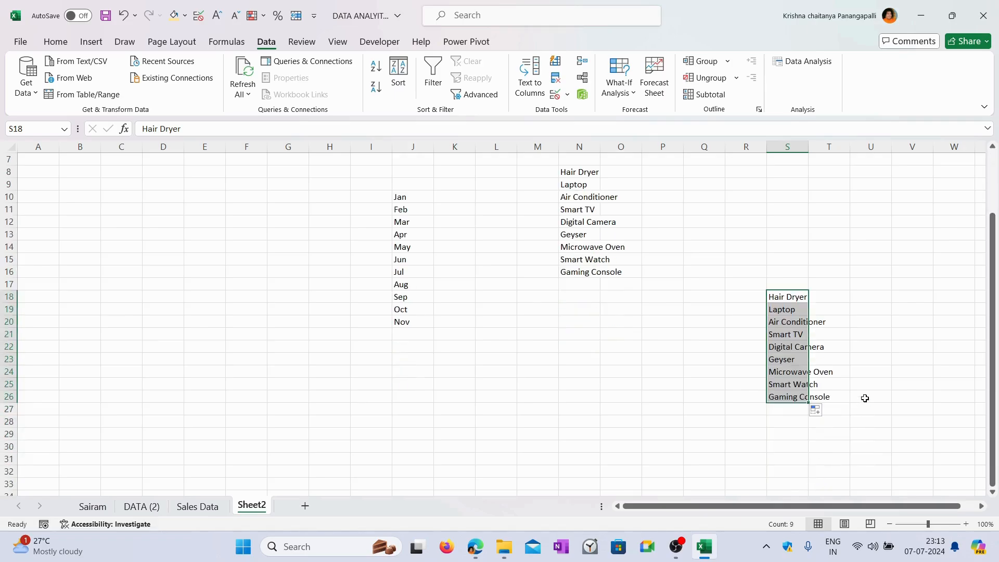